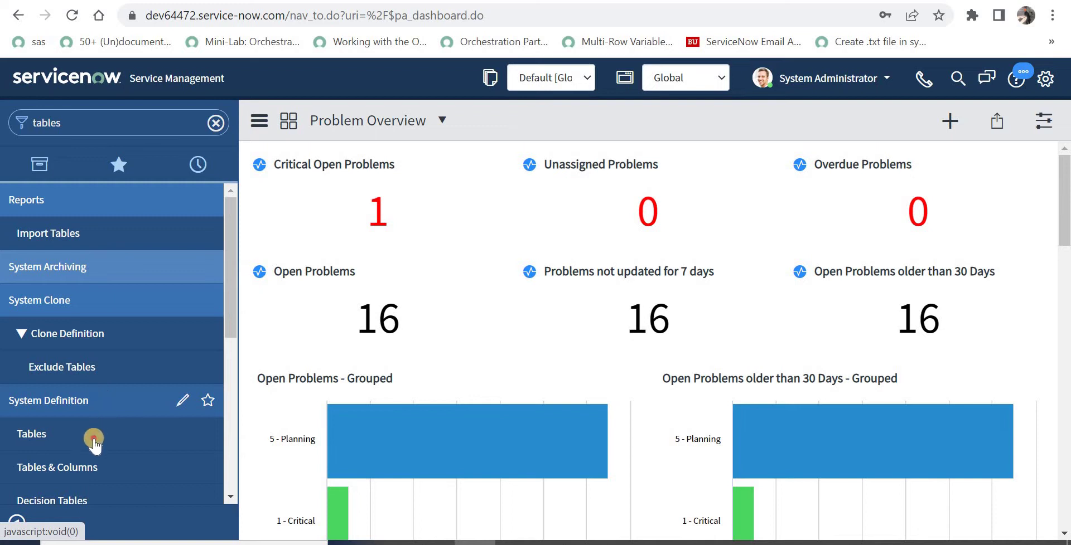
# Open the Tables list, filter the labels by "incide", and open the Incident table record.
pyautogui.click(93, 439)
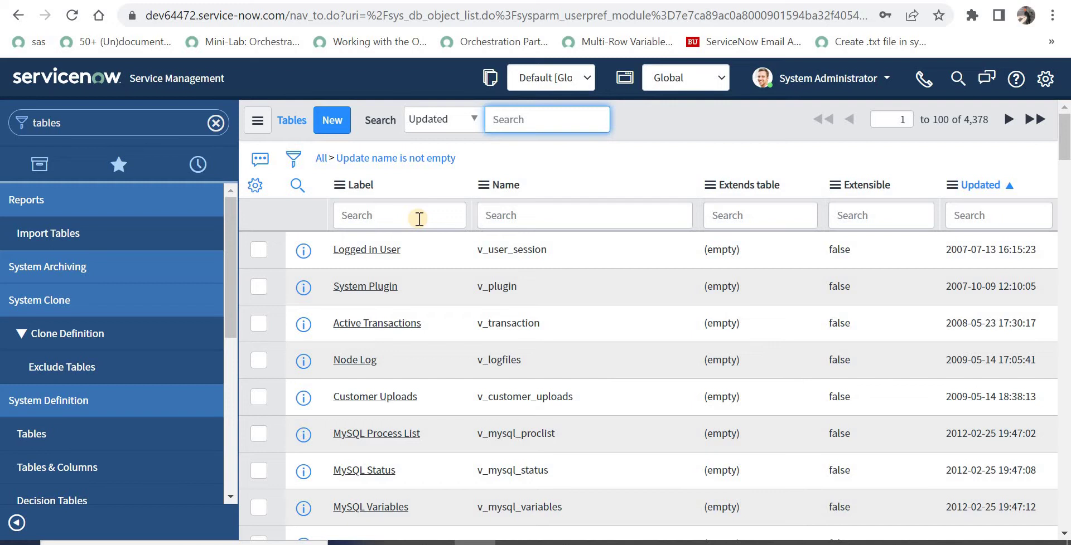
pyautogui.click(413, 203)
pyautogui.write('incide')
pyautogui.press('Return')
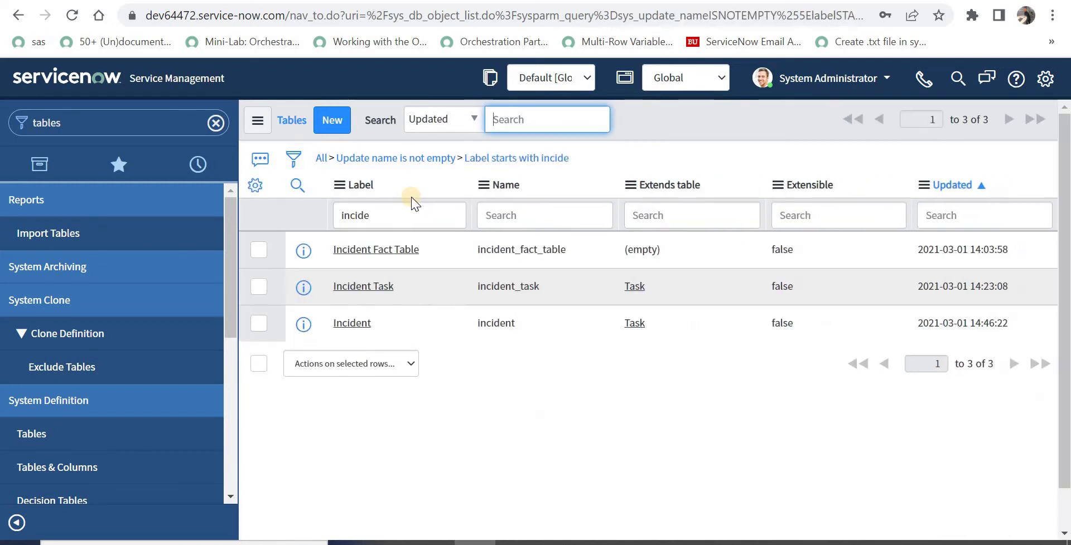
pyautogui.click(369, 325)
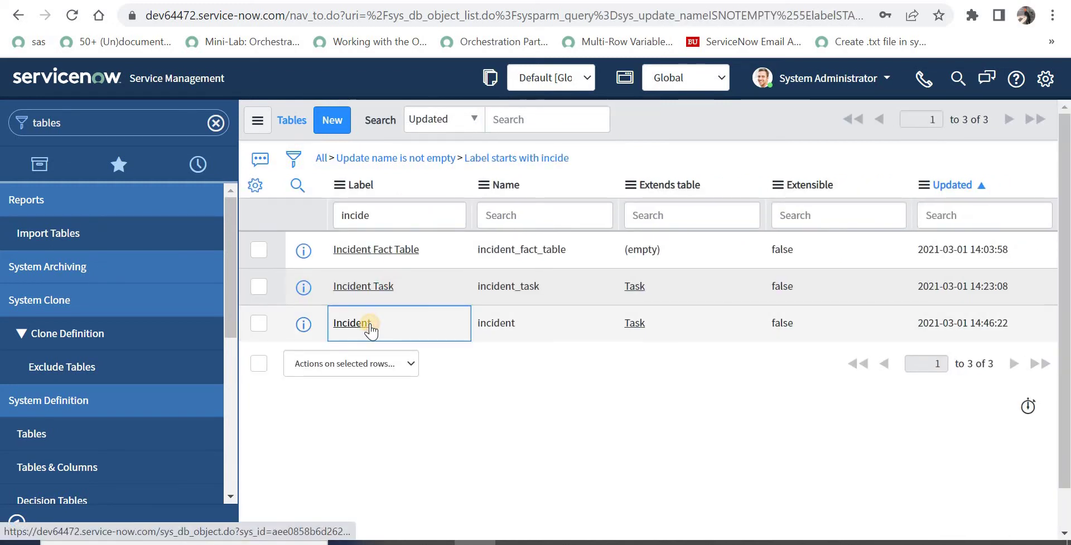
pyautogui.click(370, 327)
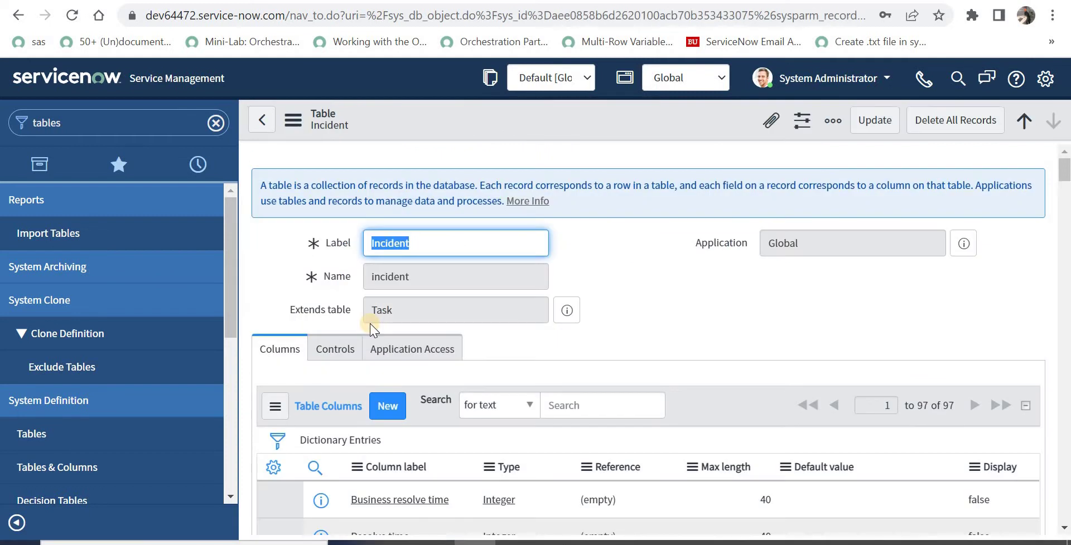
# Open the schema map of the Incident table from the record's related links.
pyautogui.scroll(-8, 370, 329)
pyautogui.scroll(5, 361, 278)
pyautogui.scroll(-20, 383, 370)
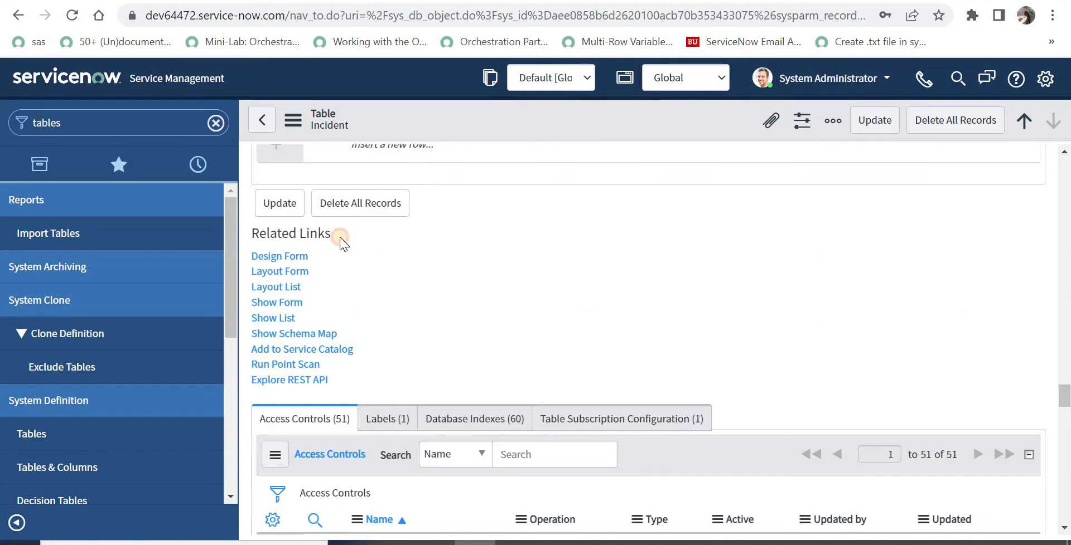
pyautogui.moveTo(288, 234); pyautogui.dragTo(340, 239)
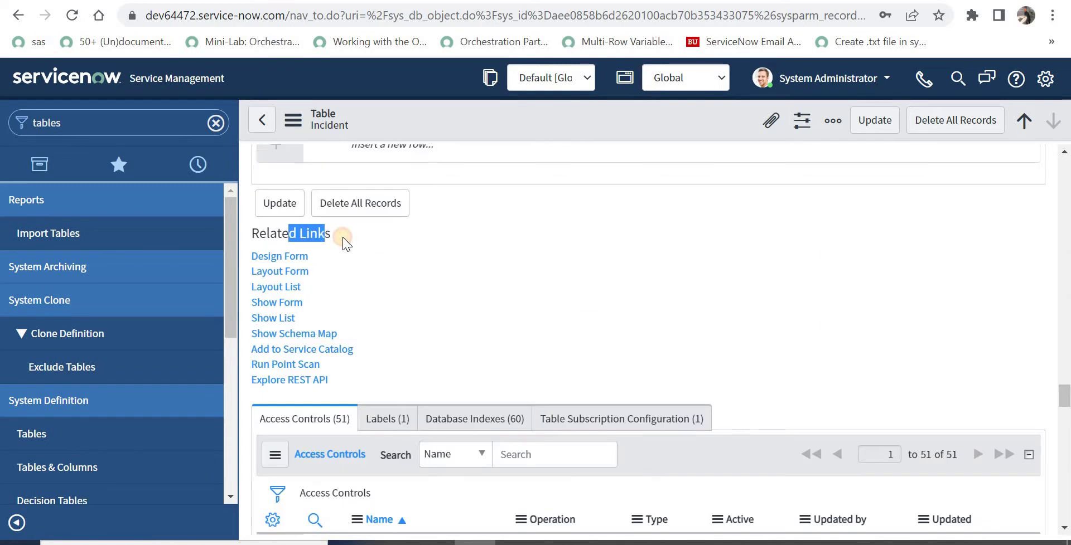
pyautogui.click(324, 335)
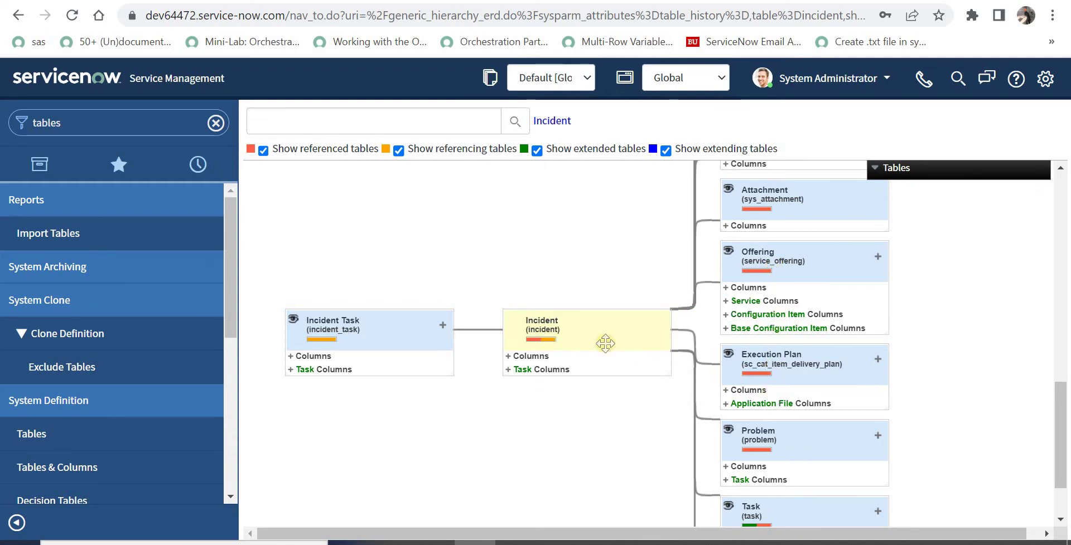
# Expand the Incident Task table's relationships in the schema map, then collapse them again.
pyautogui.scroll(-2, 605, 343)
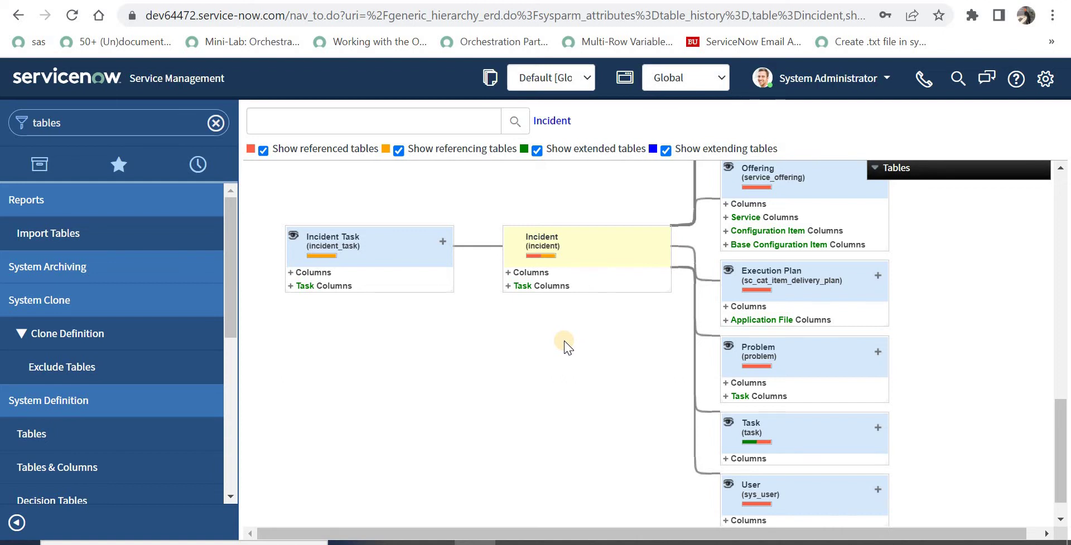
pyautogui.click(443, 245)
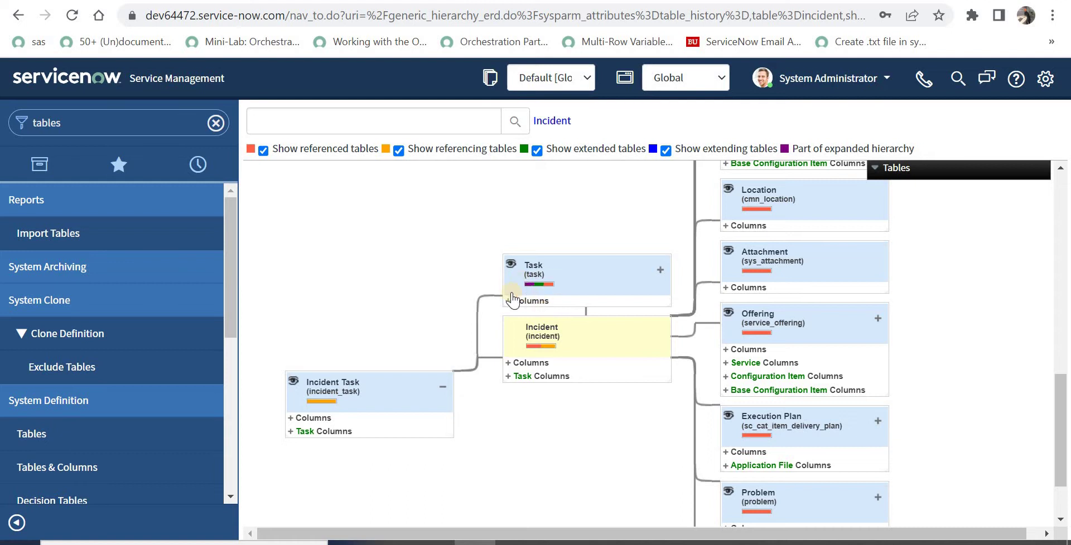
pyautogui.moveTo(416, 401)
pyautogui.click(443, 389)
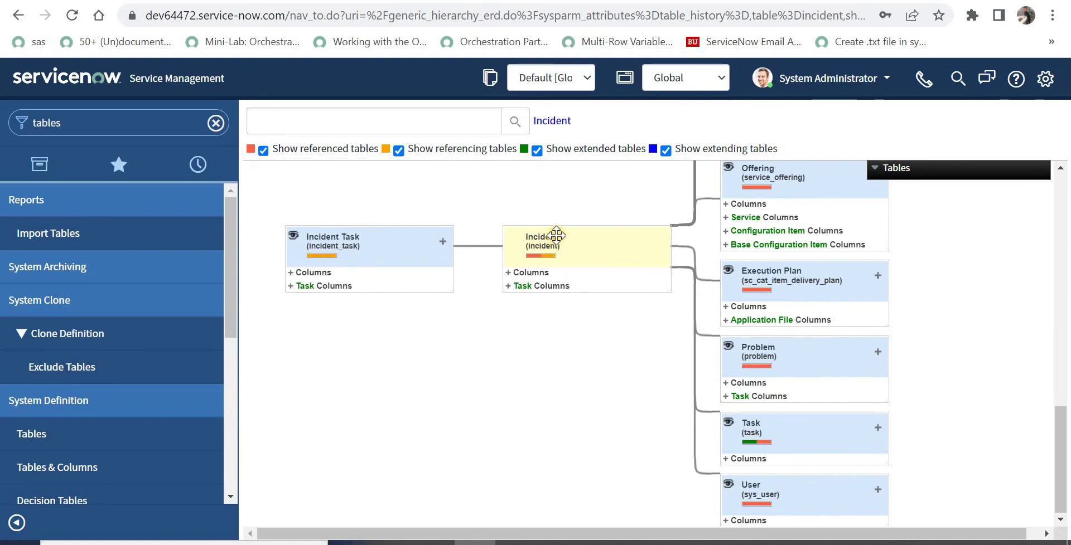
# Expand the Incident table's own Columns and inherited Task Columns to review the fields and types, then collapse them.
pyautogui.click(511, 272)
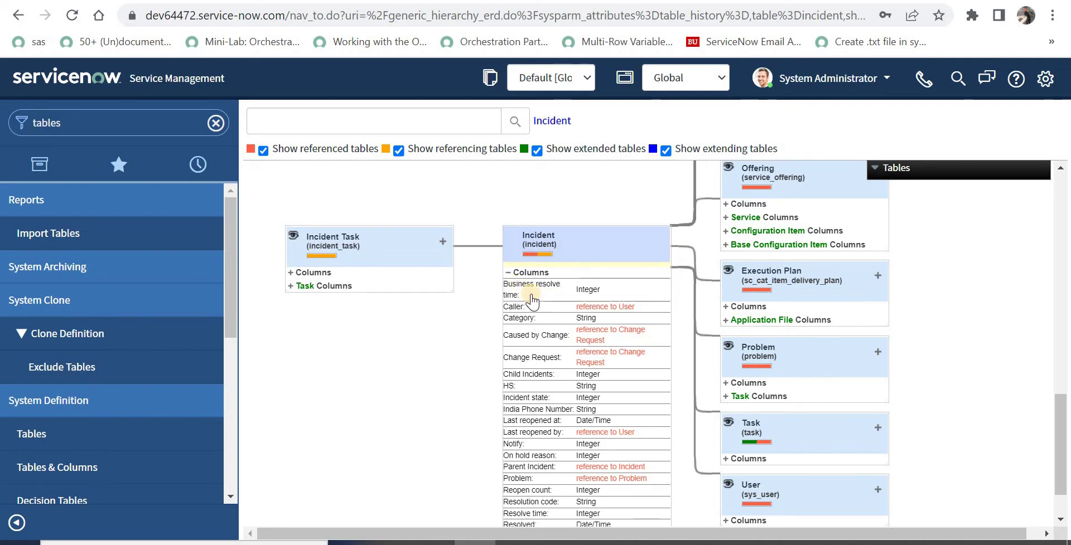
pyautogui.scroll(-1, 474, 282)
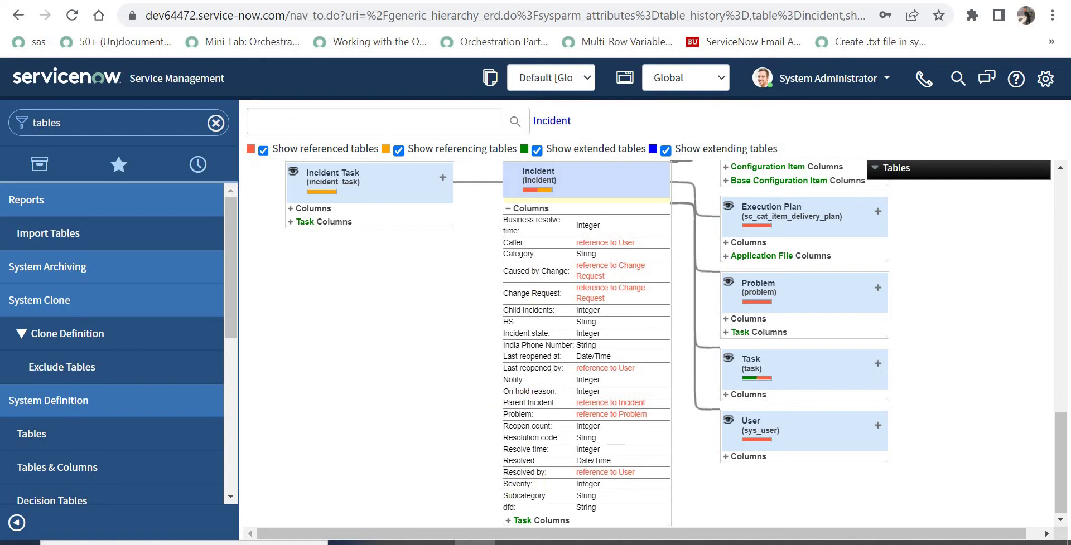
pyautogui.click(509, 521)
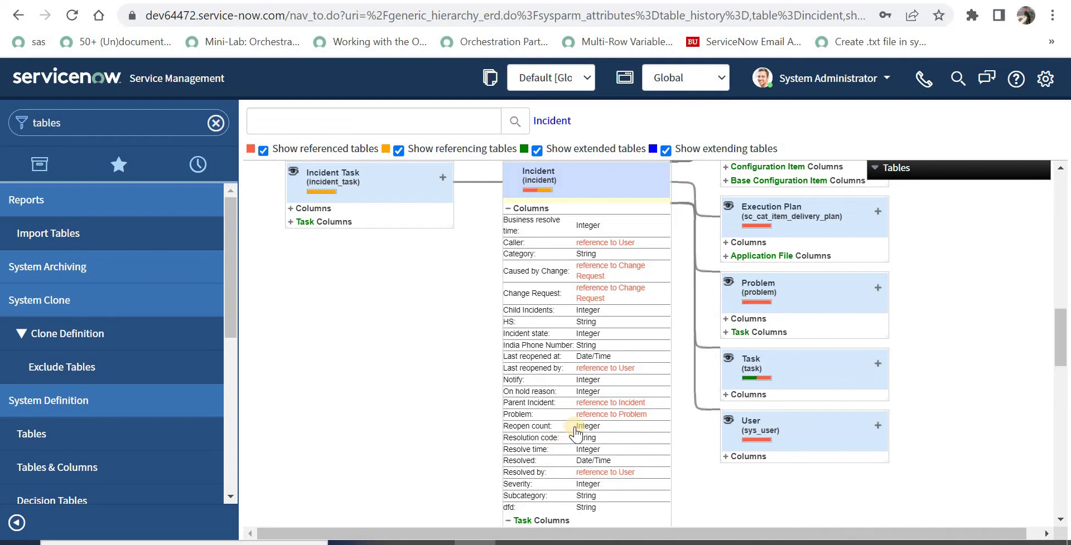
pyautogui.scroll(-6, 583, 435)
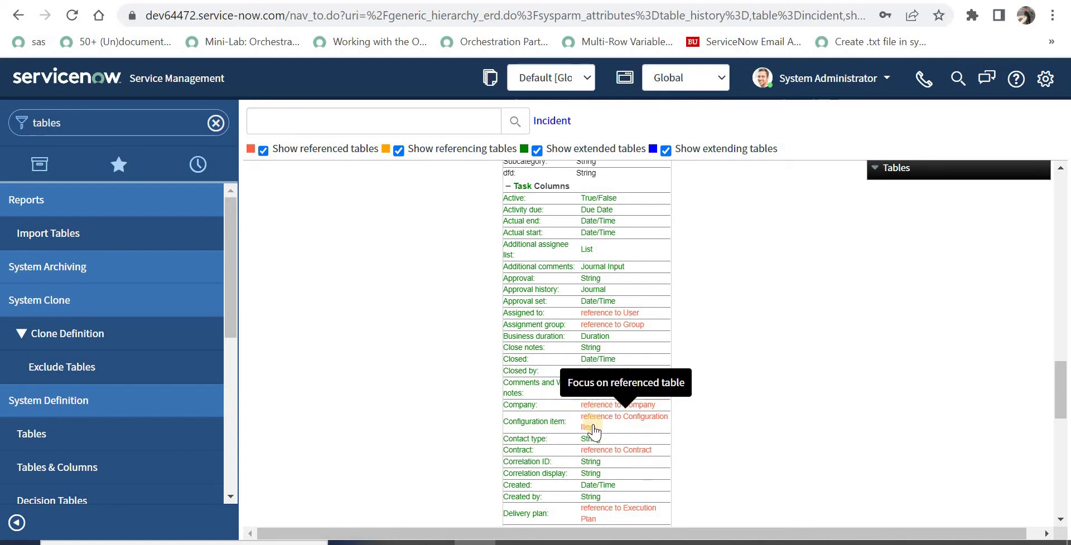
pyautogui.scroll(2, 594, 432)
pyautogui.click(508, 308)
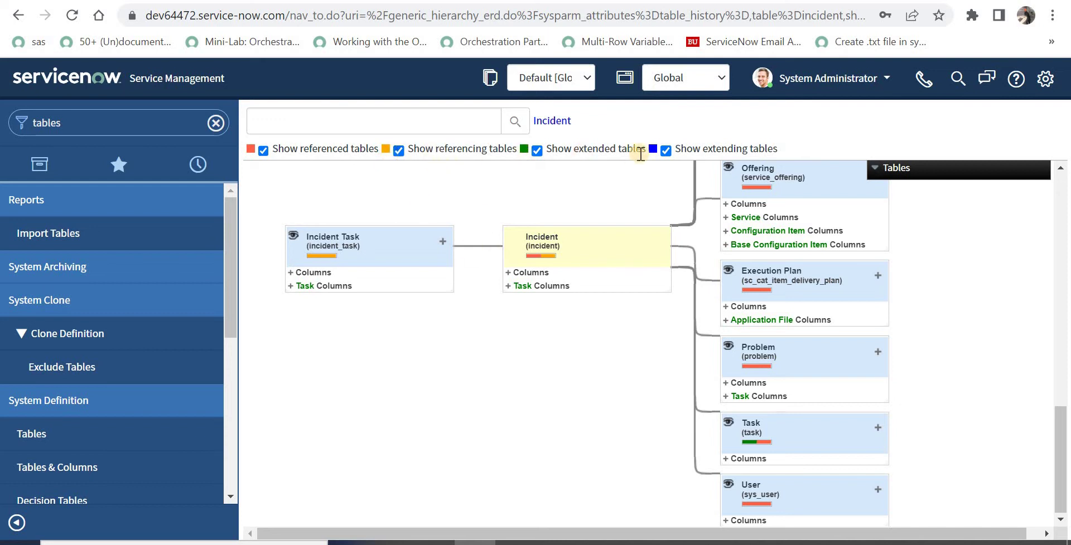
# Hide the extending, extended and referencing tables so the schema map shows only referenced tables.
pyautogui.click(665, 150)
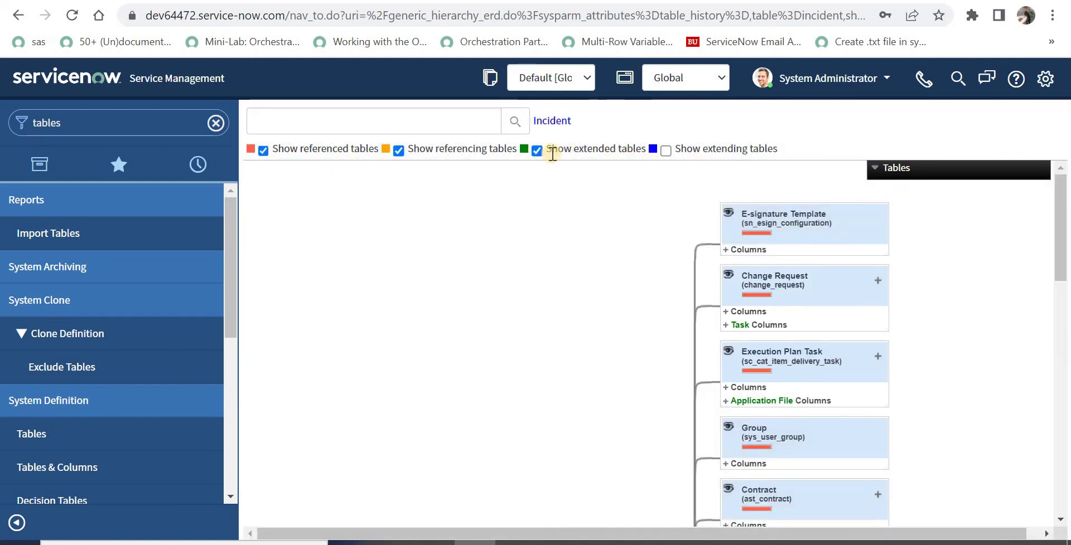
pyautogui.click(538, 151)
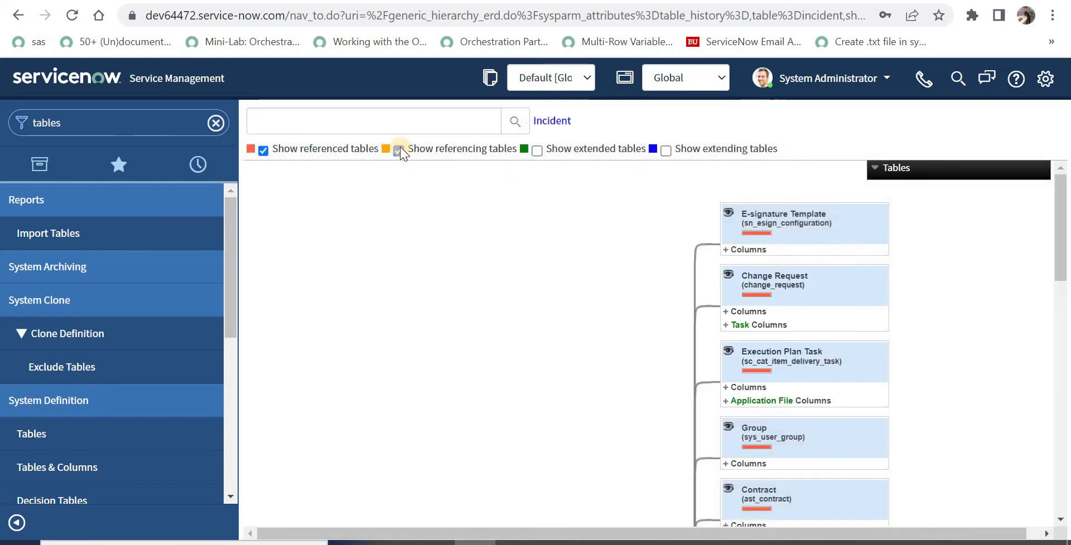
pyautogui.click(398, 150)
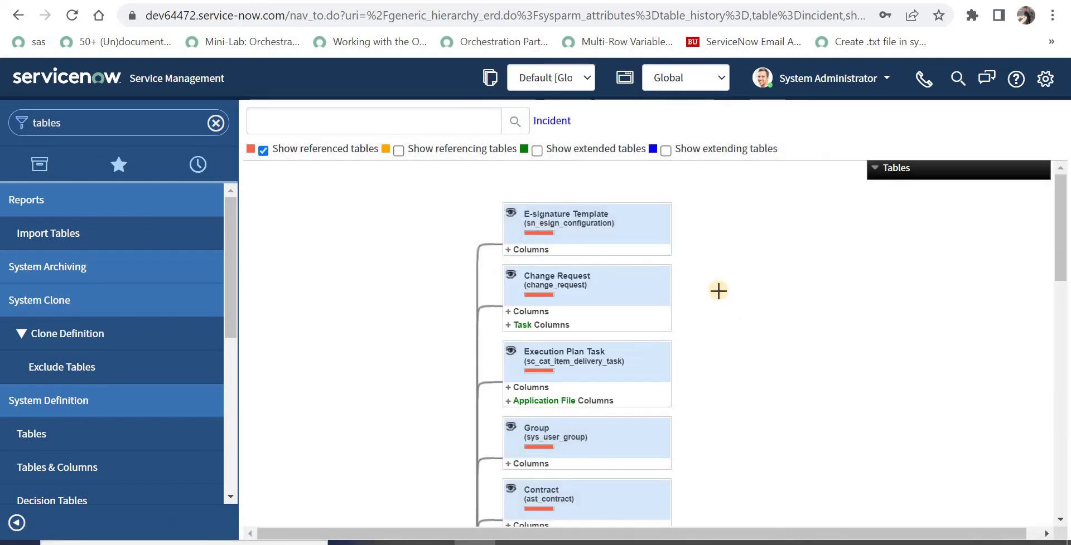
# Expand the Incident table's Columns and examine its reference fields alongside the referenced tables in the map.
pyautogui.scroll(-10, 719, 296)
pyautogui.scroll(-5, 719, 296)
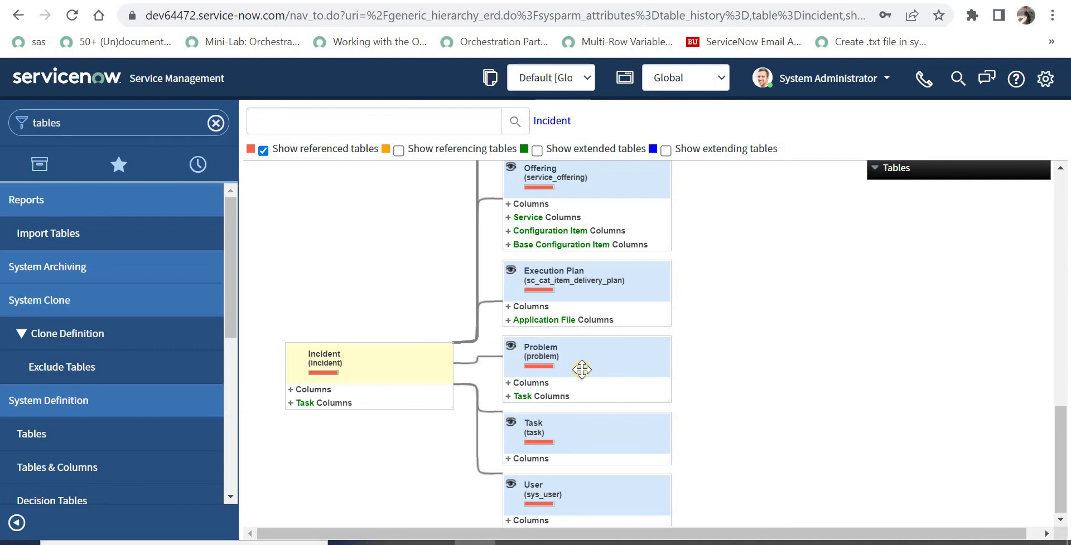
pyautogui.click(291, 389)
pyautogui.scroll(-3, 318, 282)
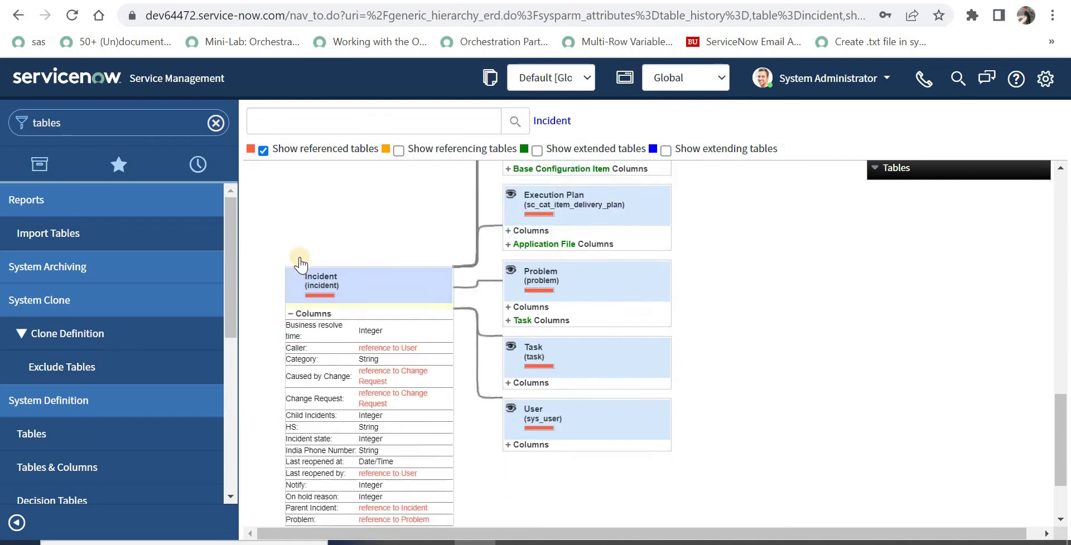
pyautogui.scroll(15, 450, 276)
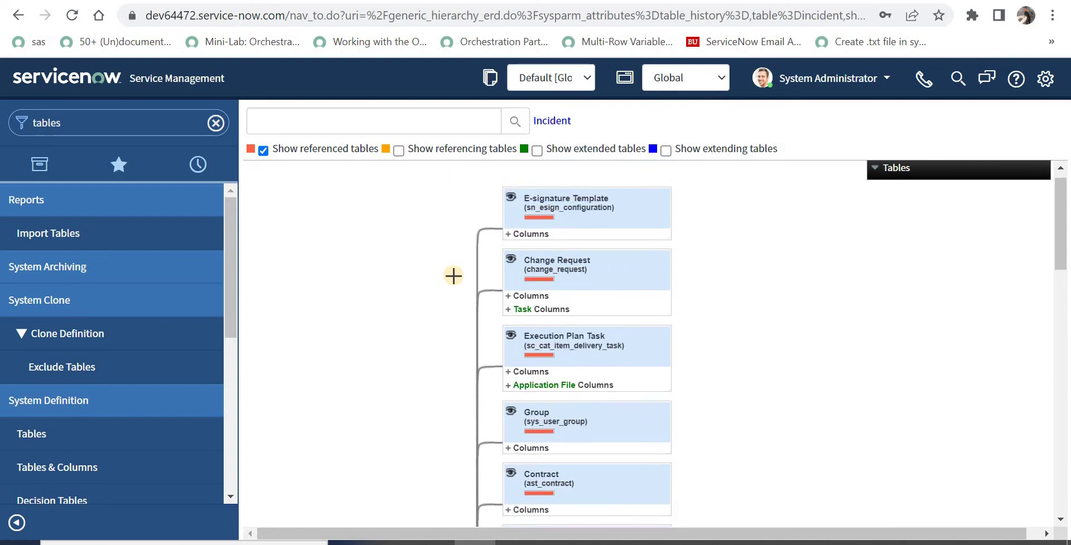
pyautogui.scroll(-10, 454, 279)
pyautogui.scroll(-3, 454, 279)
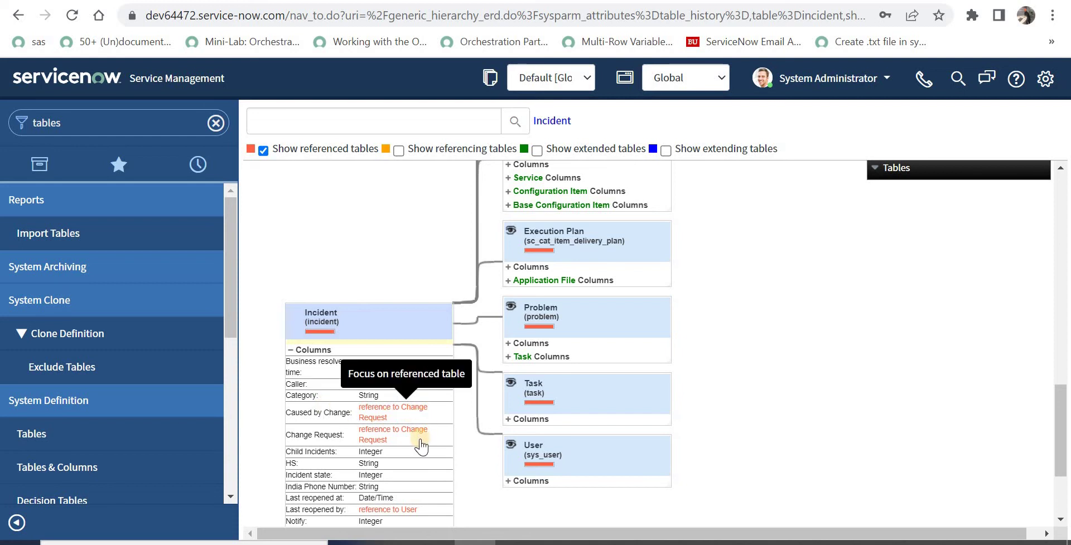
pyautogui.scroll(-1, 424, 444)
pyautogui.scroll(8, 423, 443)
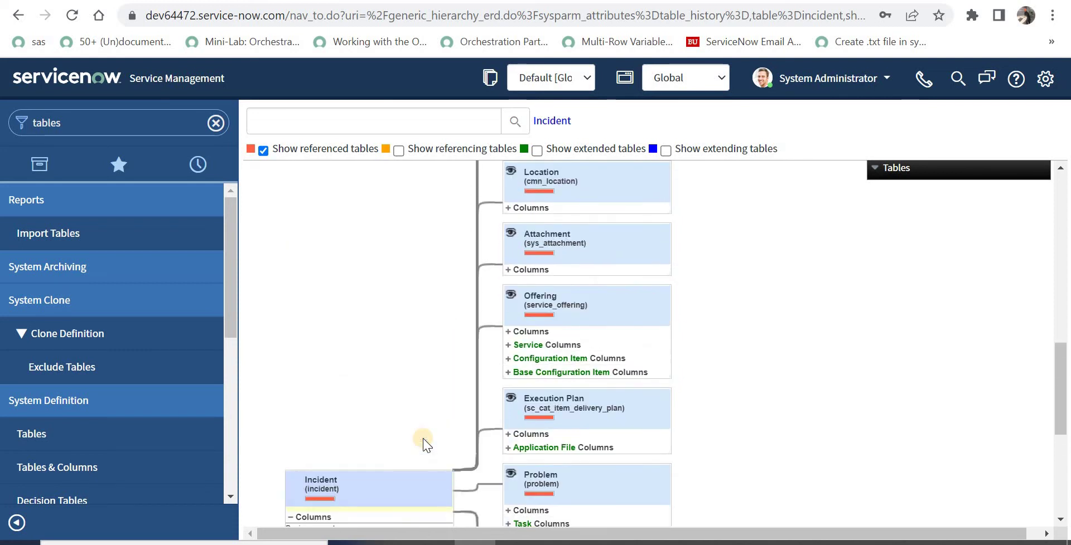
pyautogui.scroll(6, 424, 444)
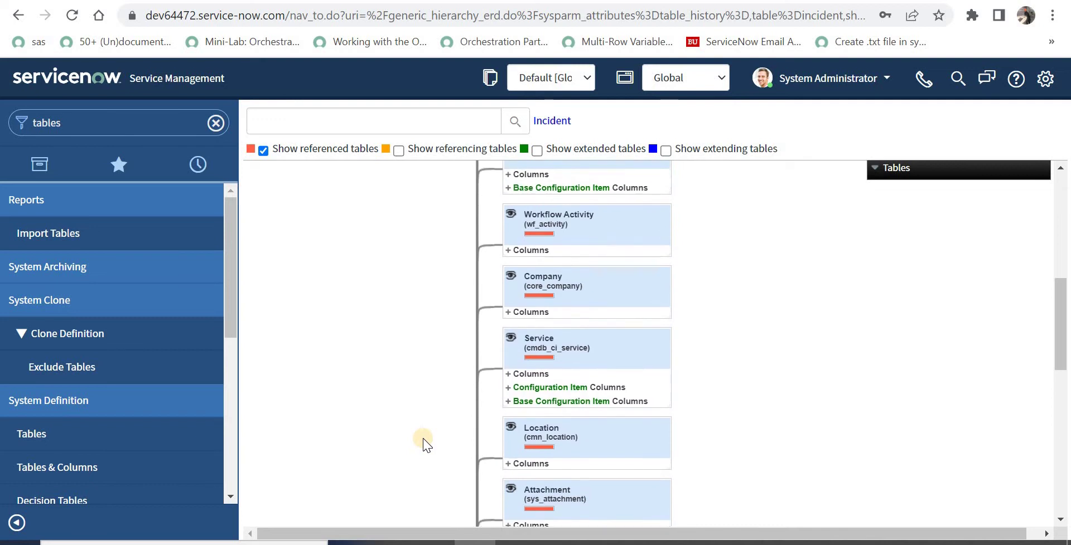
pyautogui.scroll(5, 423, 441)
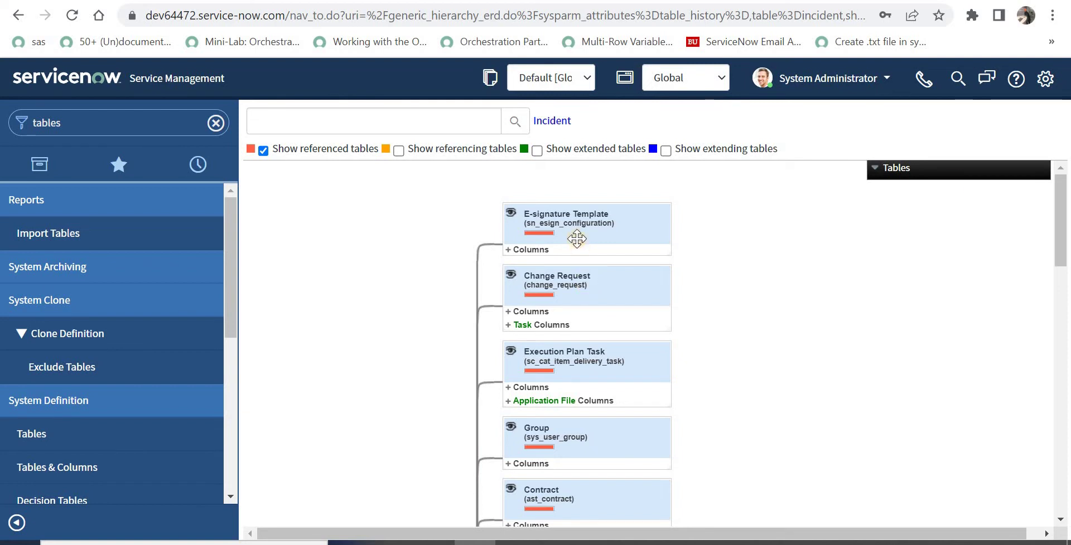
# Open and pin the schema map's Tables list and browse through all the tables in it.
pyautogui.click(876, 170)
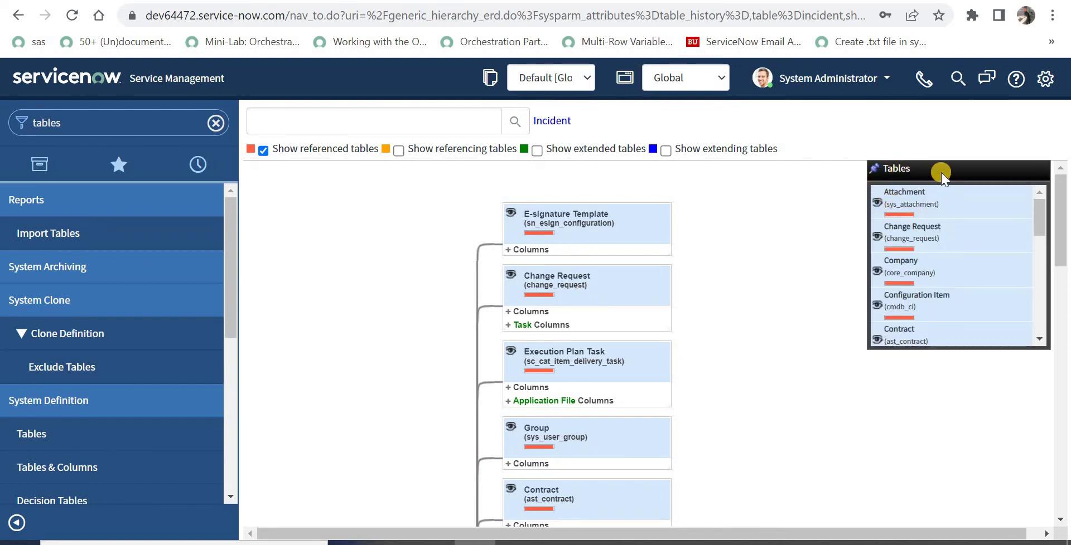
pyautogui.moveTo(1037, 210); pyautogui.dragTo(1037, 311)
pyautogui.scroll(5, 1040, 187)
pyautogui.scroll(-5, 1037, 284)
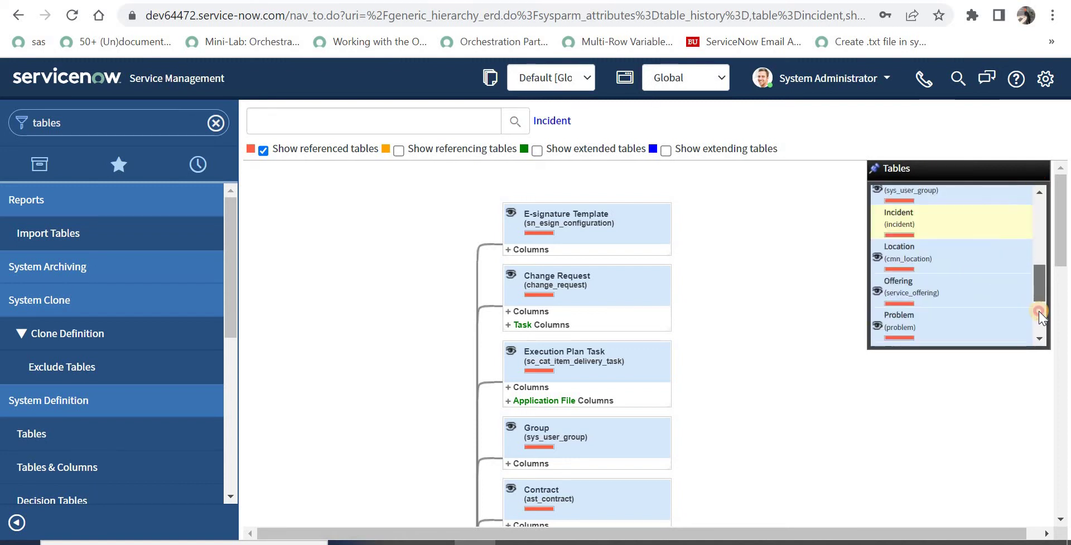
pyautogui.scroll(5, 1045, 191)
pyautogui.click(876, 170)
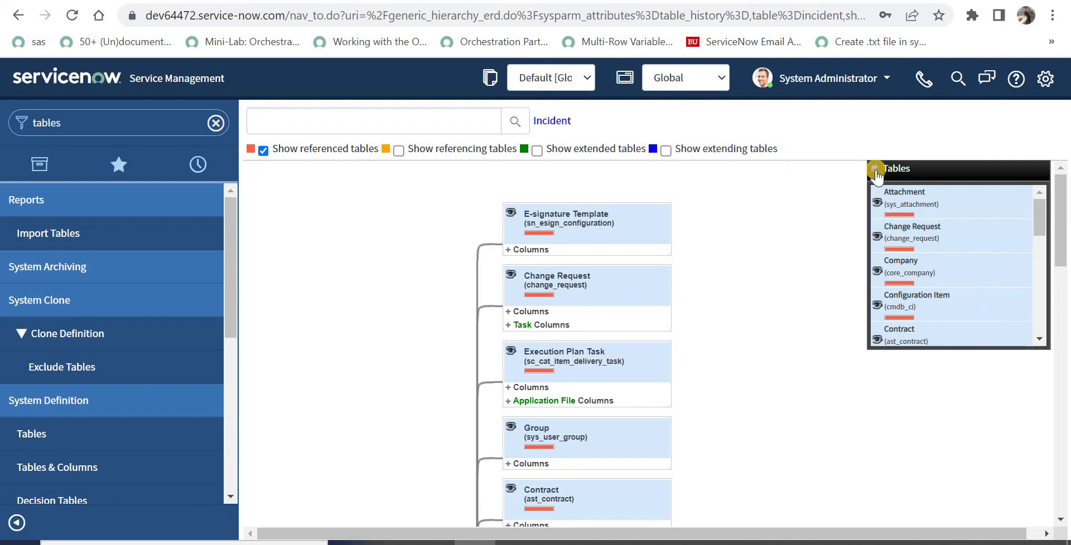
pyautogui.click(1039, 305)
pyautogui.click(1040, 310)
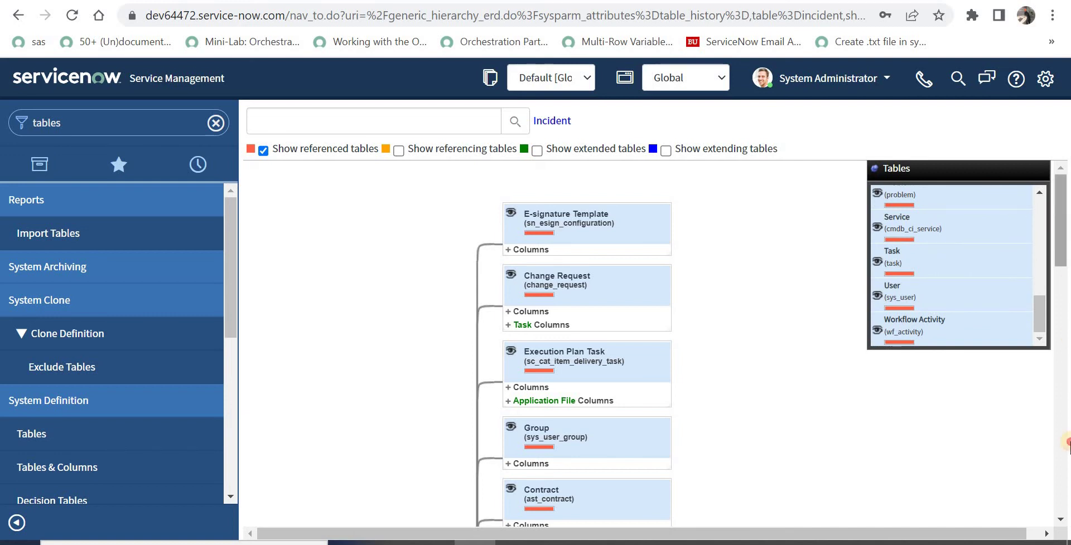
# Search for "computer" and switch the schema map to the Computer (cmdb_ci_computer) table.
pyautogui.click(463, 111)
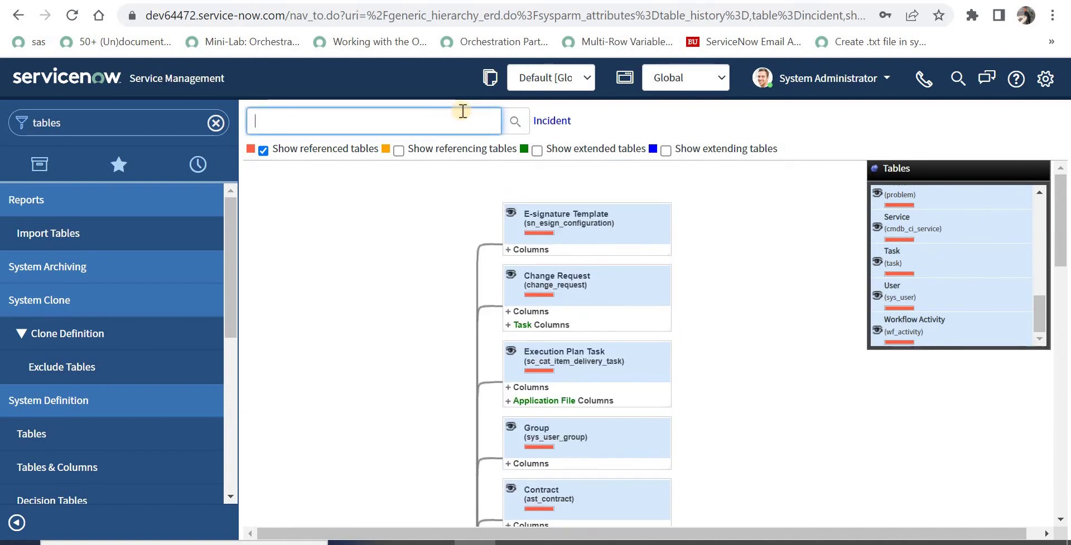
pyautogui.write('computer')
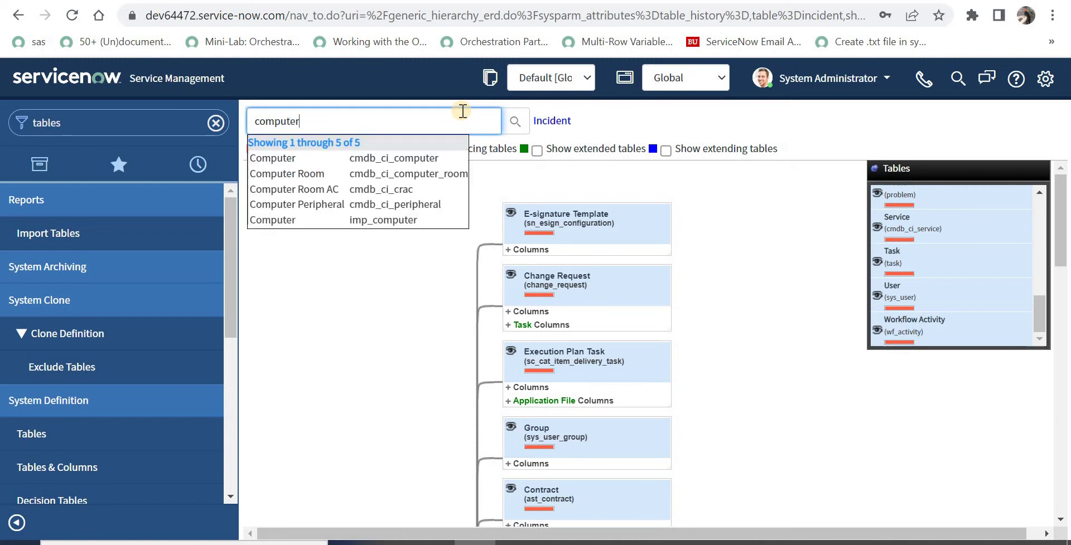
pyautogui.click(445, 160)
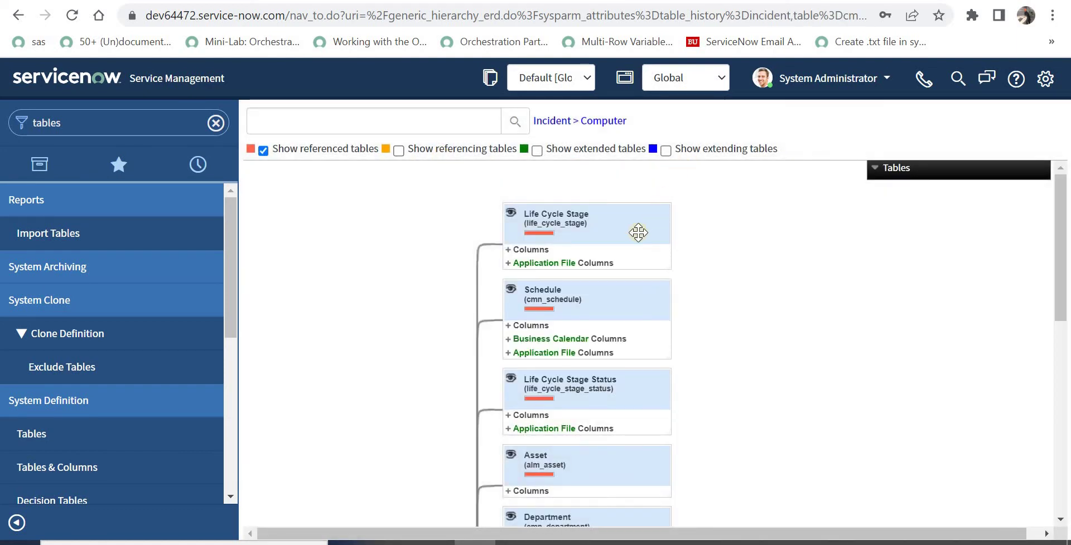
# Locate the Computer table in its schema map and expand its Columns to review the fields.
pyautogui.scroll(-5, 1048, 337)
pyautogui.moveTo(1062, 349); pyautogui.dragTo(1066, 431)
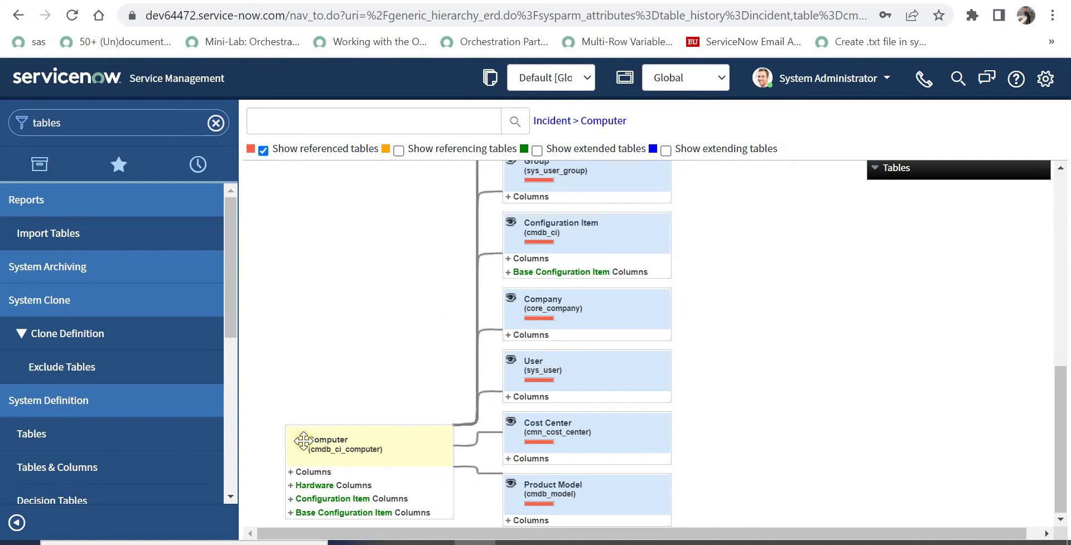
pyautogui.click(279, 472)
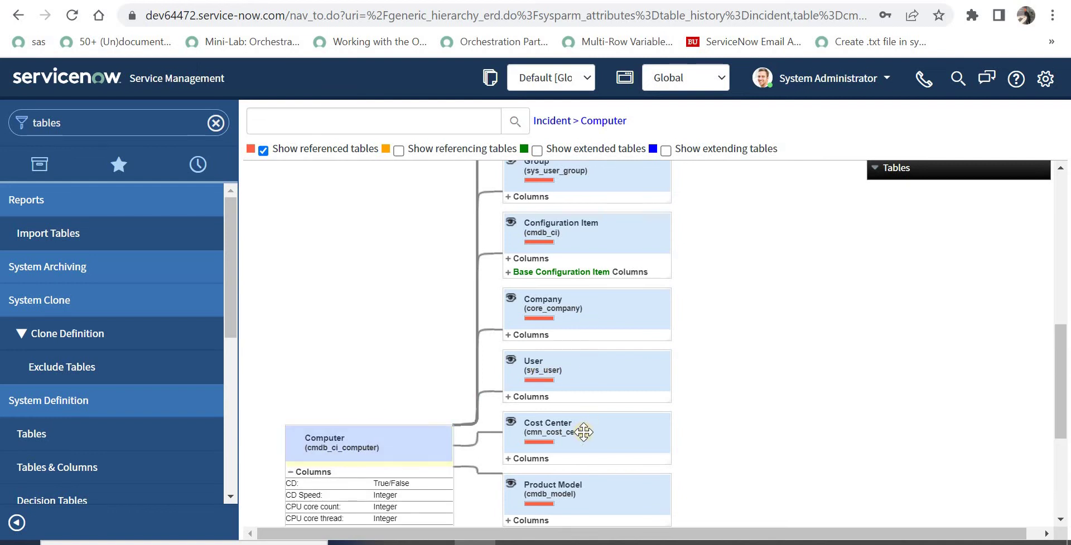
pyautogui.scroll(-2, 592, 429)
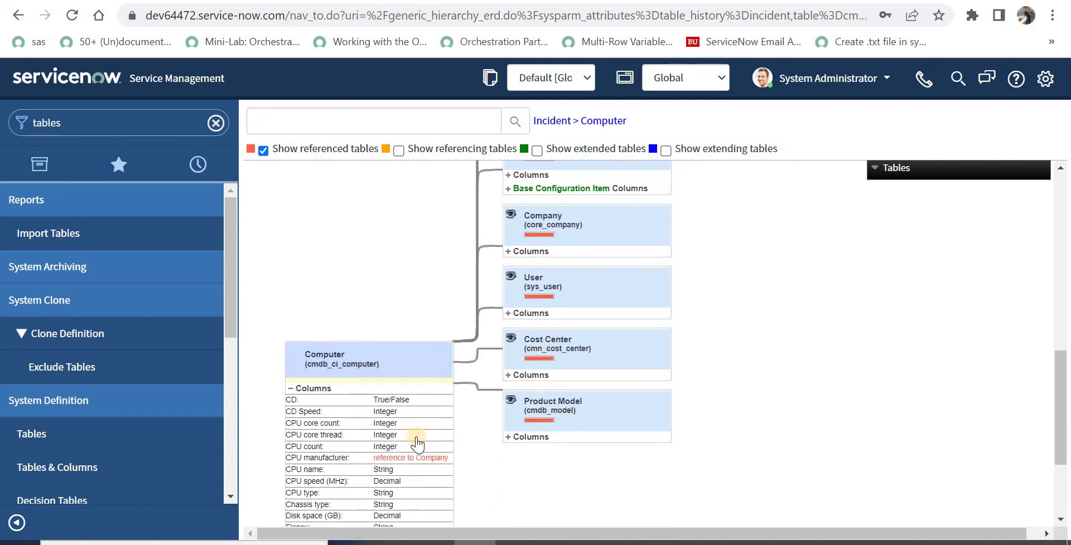
# Review the Computer table's remaining columns and also show referencing, extended and extending tables in its schema map.
pyautogui.scroll(-3, 409, 401)
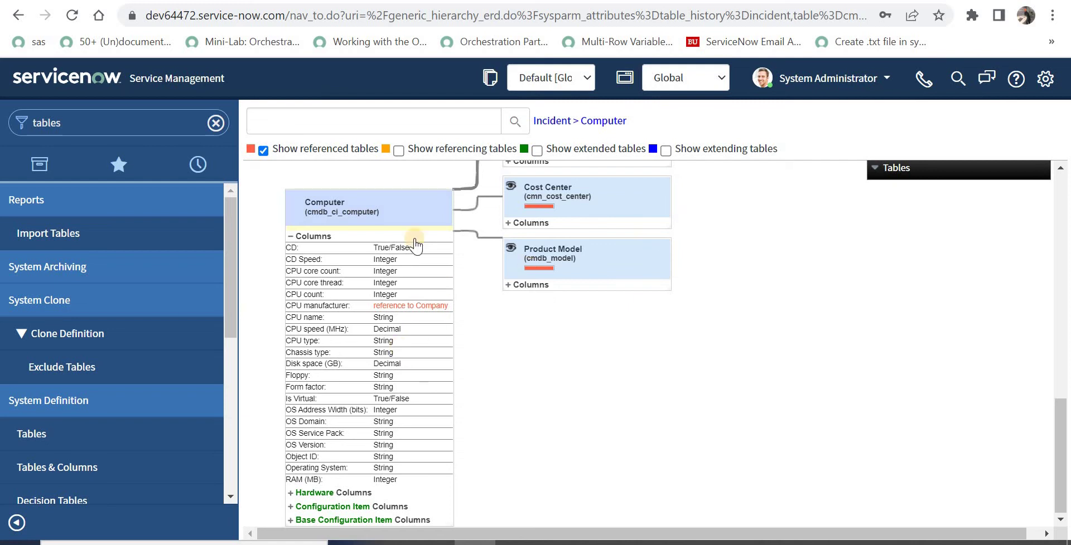
pyautogui.click(400, 153)
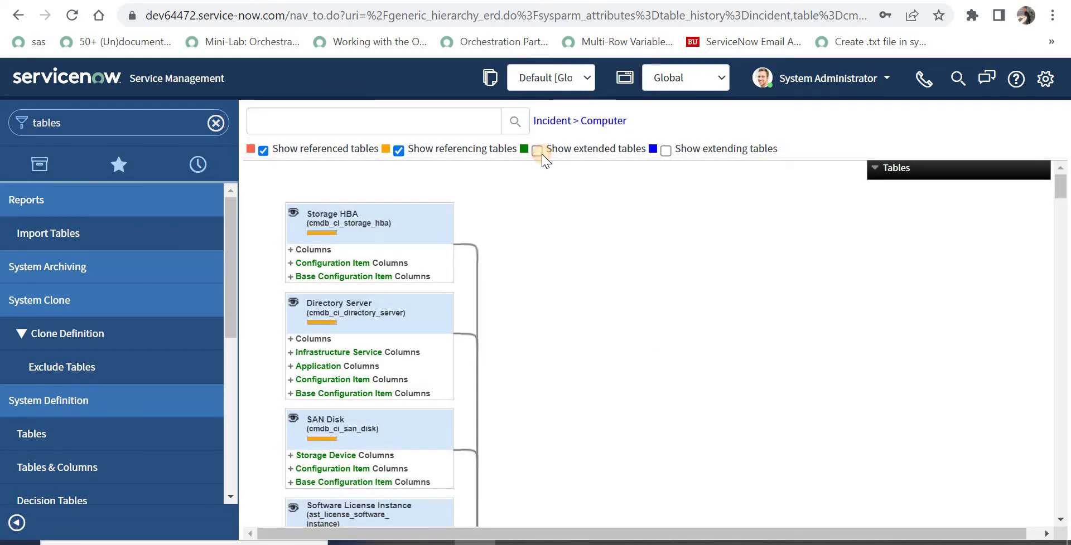
pyautogui.click(538, 152)
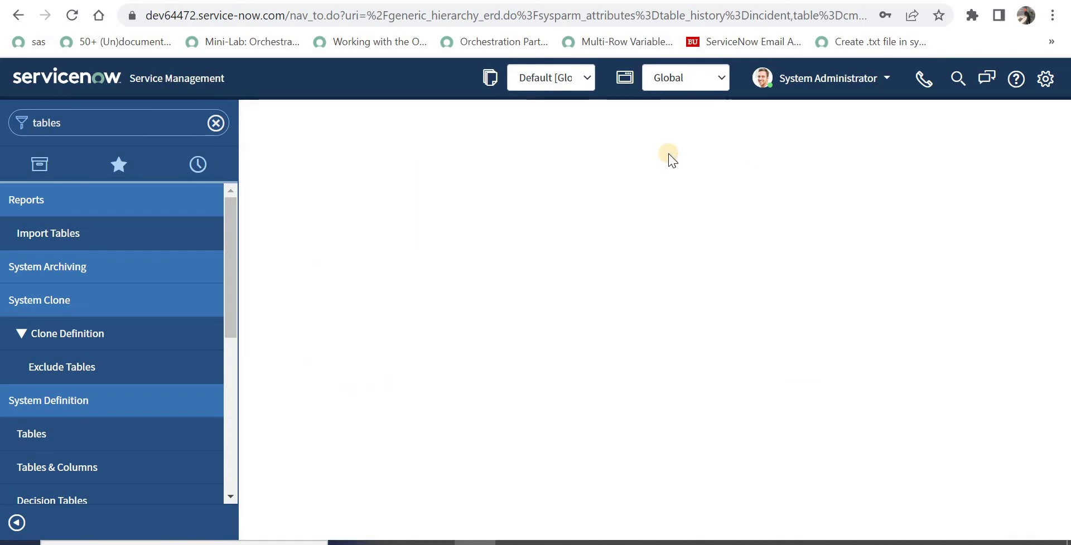
# Browse the Computer schema map to examine the tables related to it and their colour-coded relationship types.
pyautogui.scroll(-15, 663, 299)
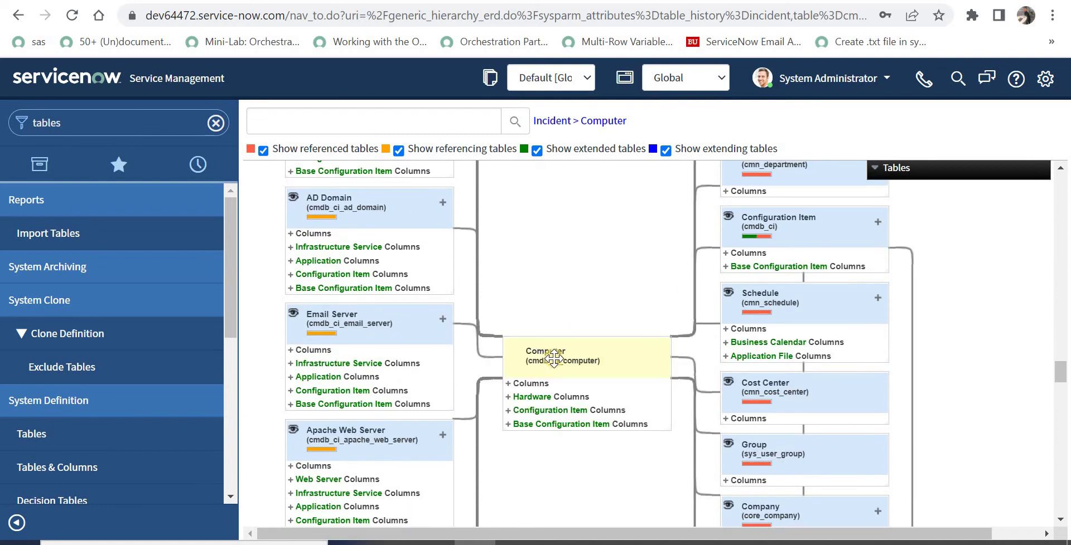
pyautogui.scroll(-10, 553, 358)
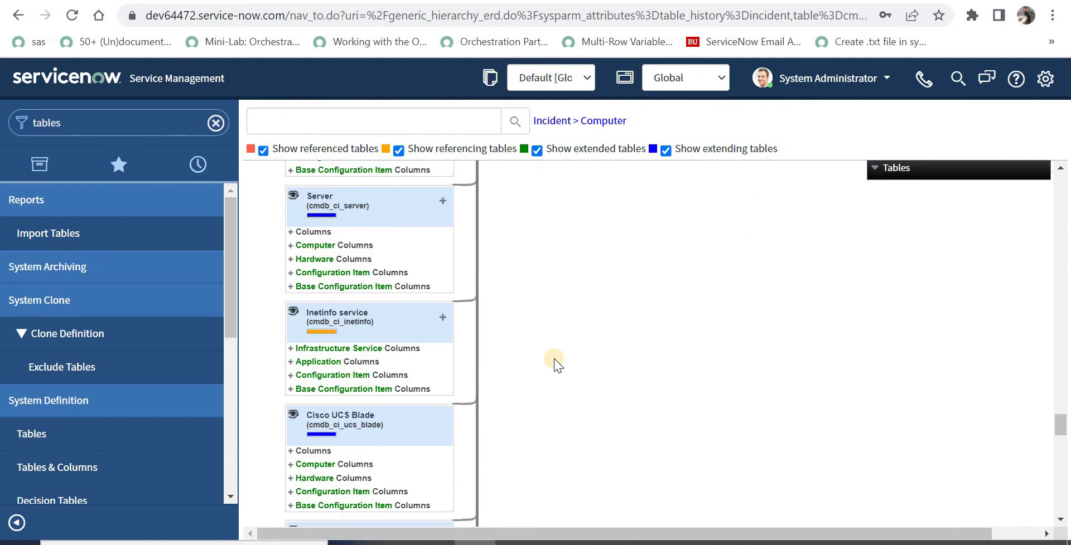
pyautogui.scroll(-3, 556, 363)
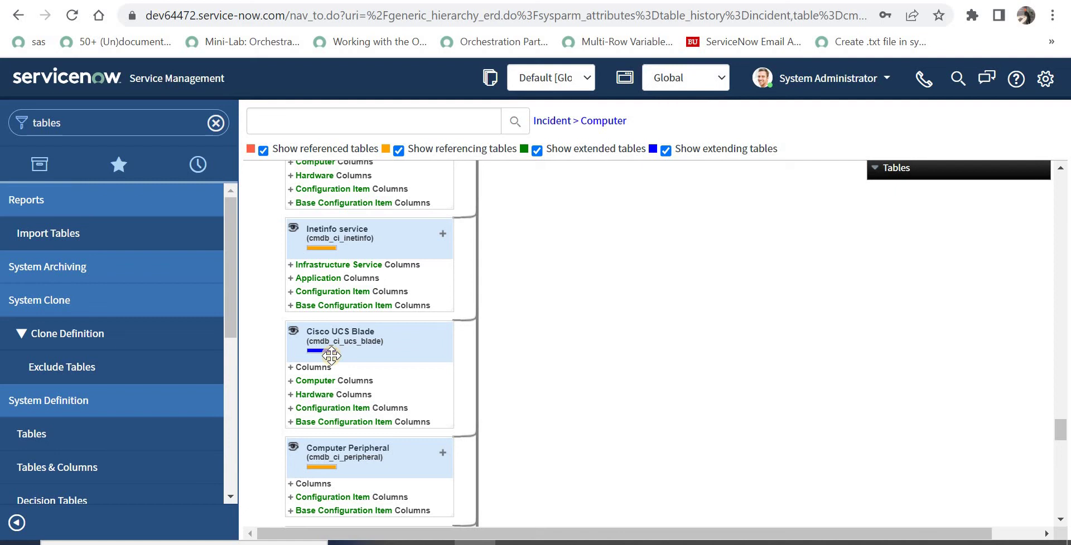
pyautogui.scroll(-5, 577, 338)
pyautogui.scroll(5, 577, 337)
pyautogui.scroll(15, 577, 338)
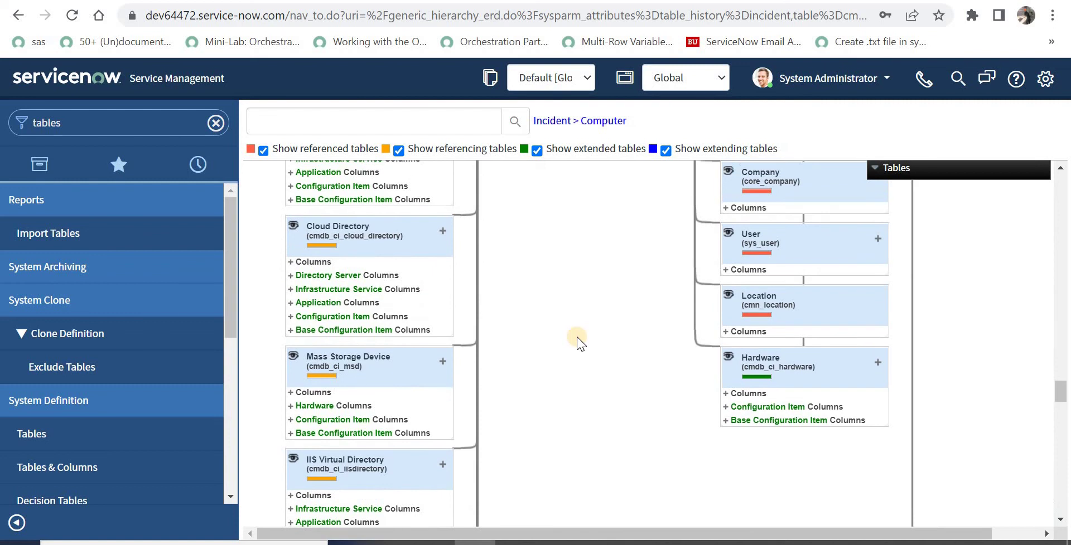
# Hide the extended, referencing and referenced tables so the Computer schema map shows only extending tables.
pyautogui.click(537, 151)
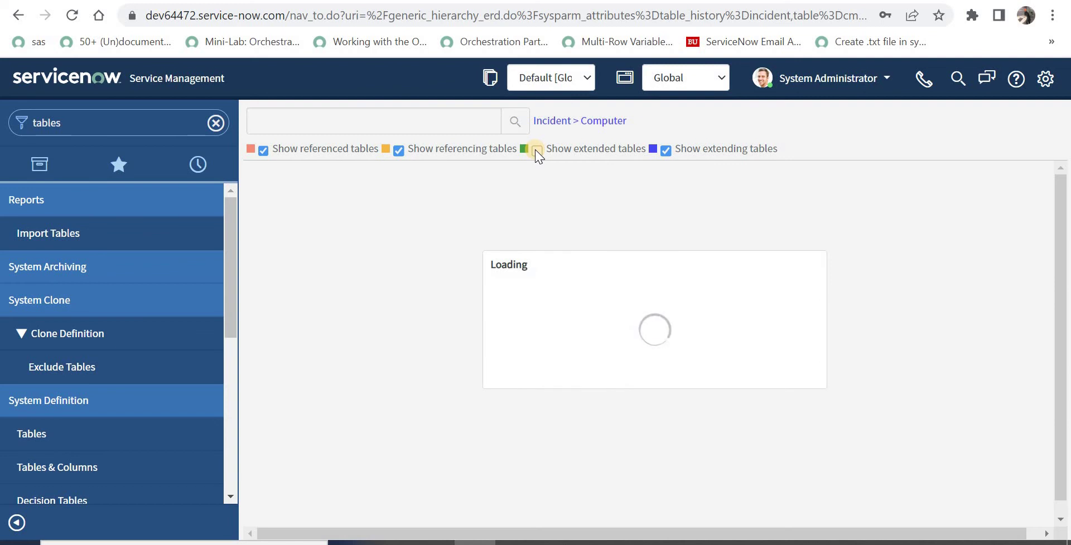
pyautogui.click(398, 151)
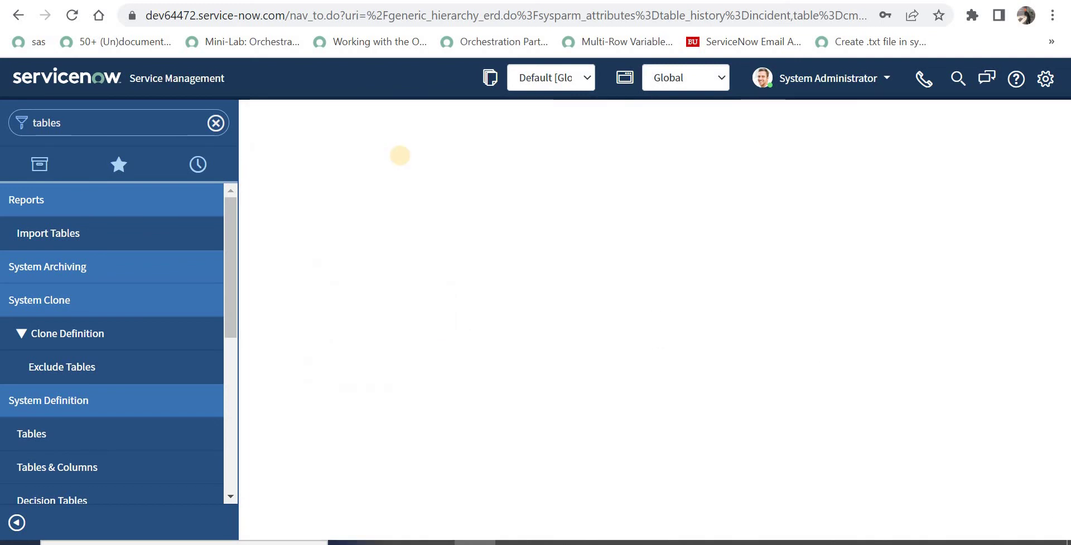
pyautogui.click(260, 151)
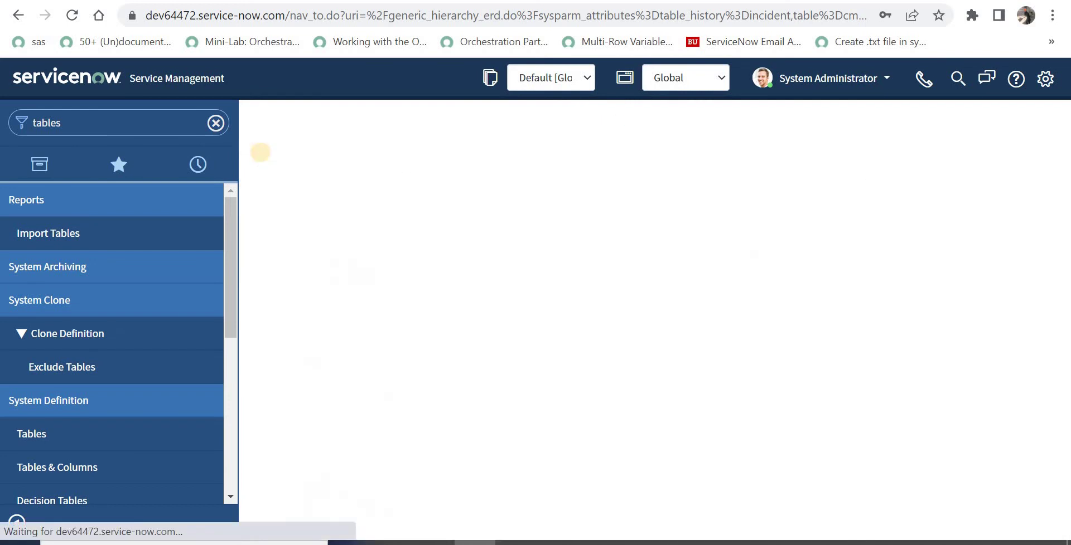
pyautogui.click(666, 151)
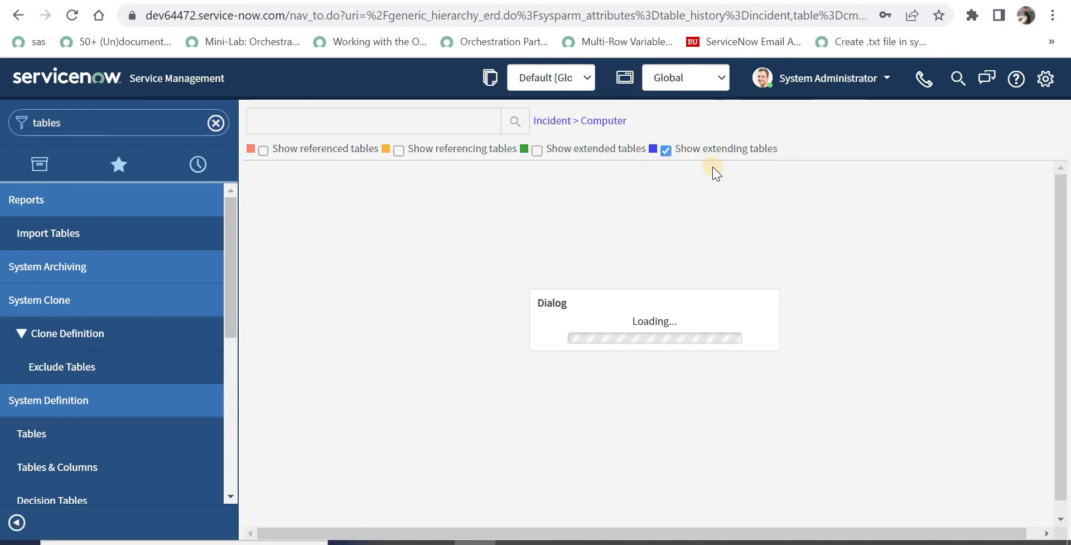
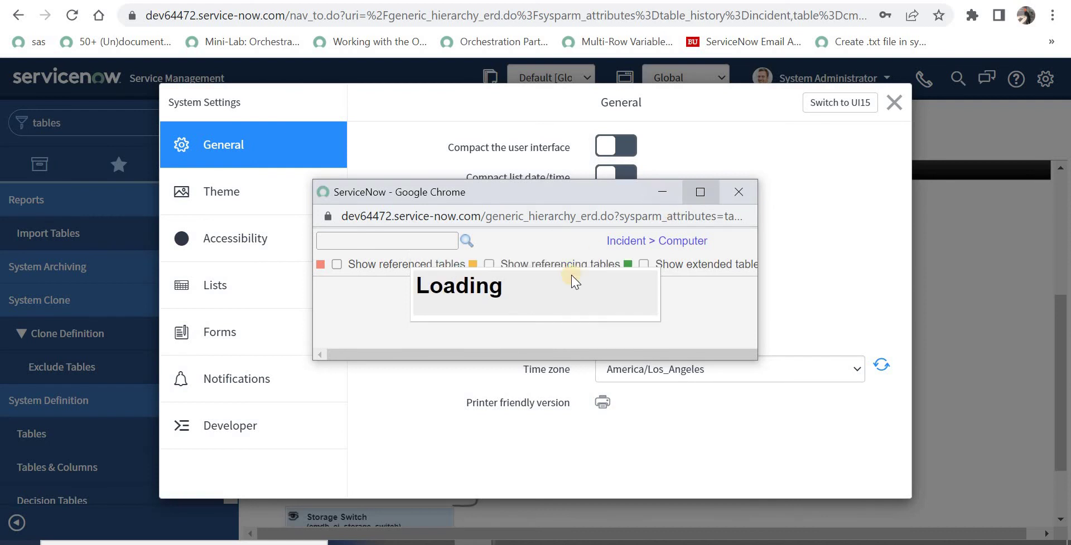
# Maximize the separate schema map window and turn on its extended, referencing and referenced tables alongside the extending ones.
pyautogui.click(700, 192)
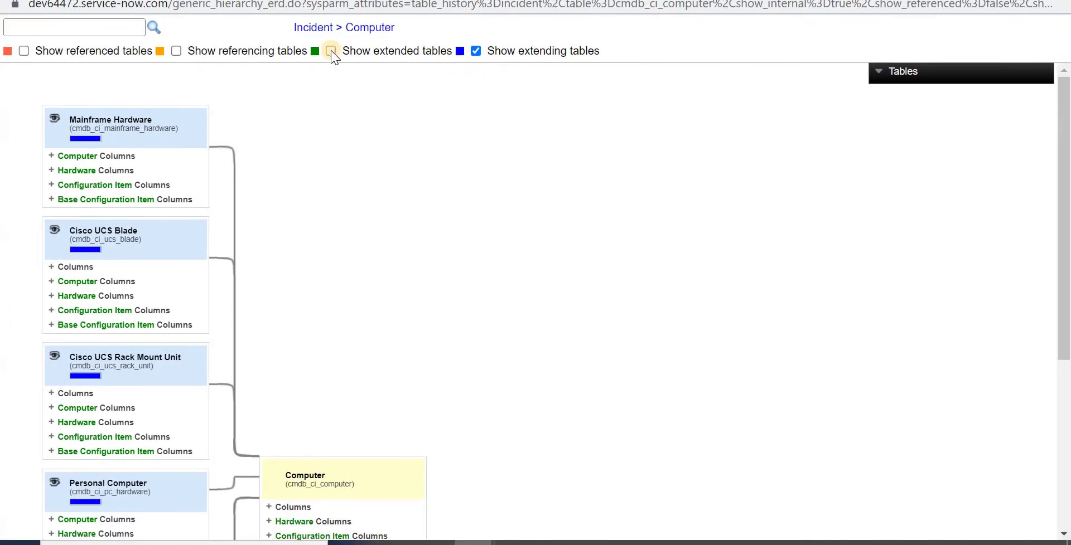
pyautogui.click(332, 51)
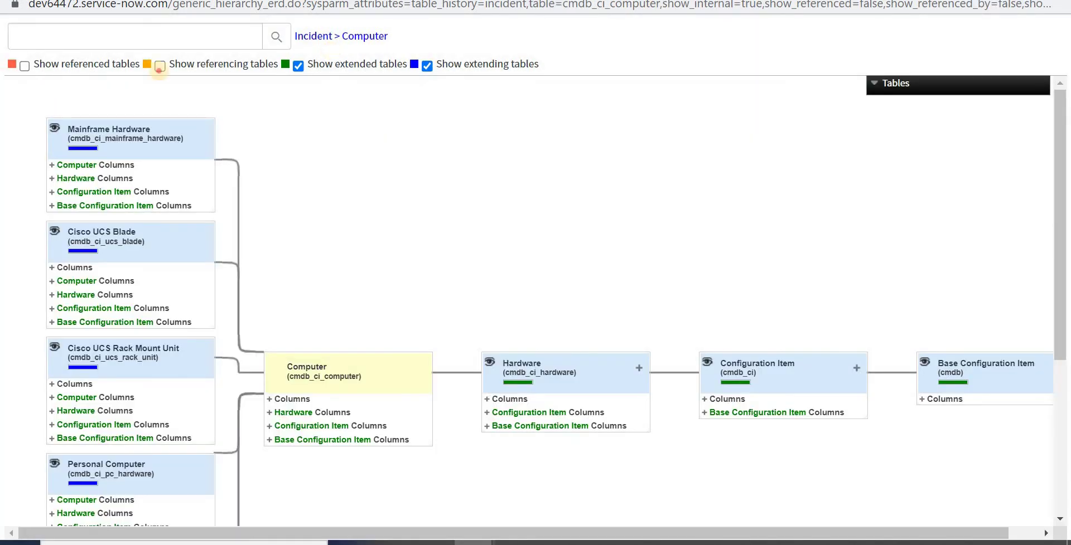
pyautogui.click(159, 67)
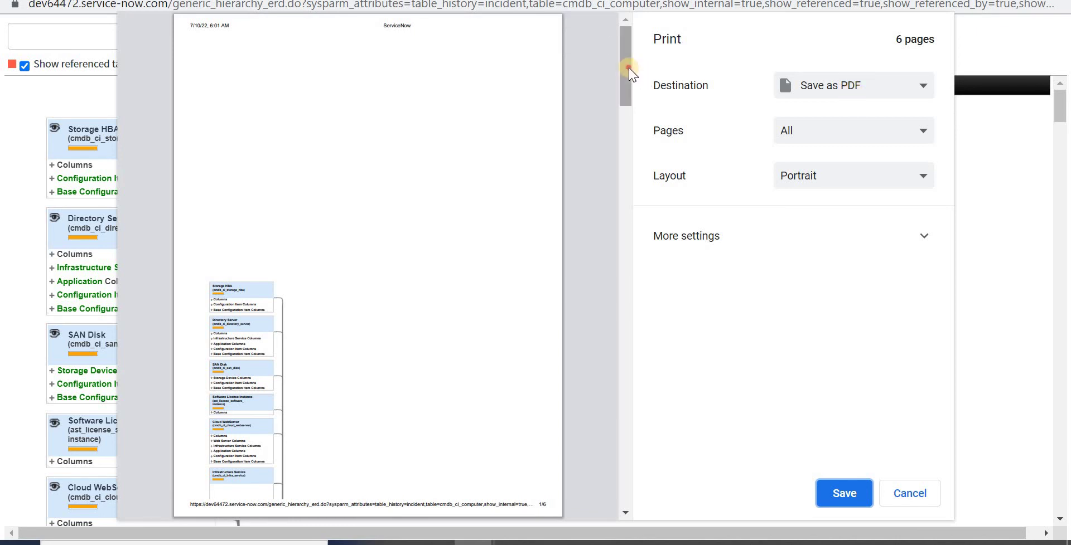
# Check the print preview to its last page, save the schema map as ServiceNow.pdf, and look through the saved PDF.
pyautogui.moveTo(629, 72); pyautogui.dragTo(598, 474)
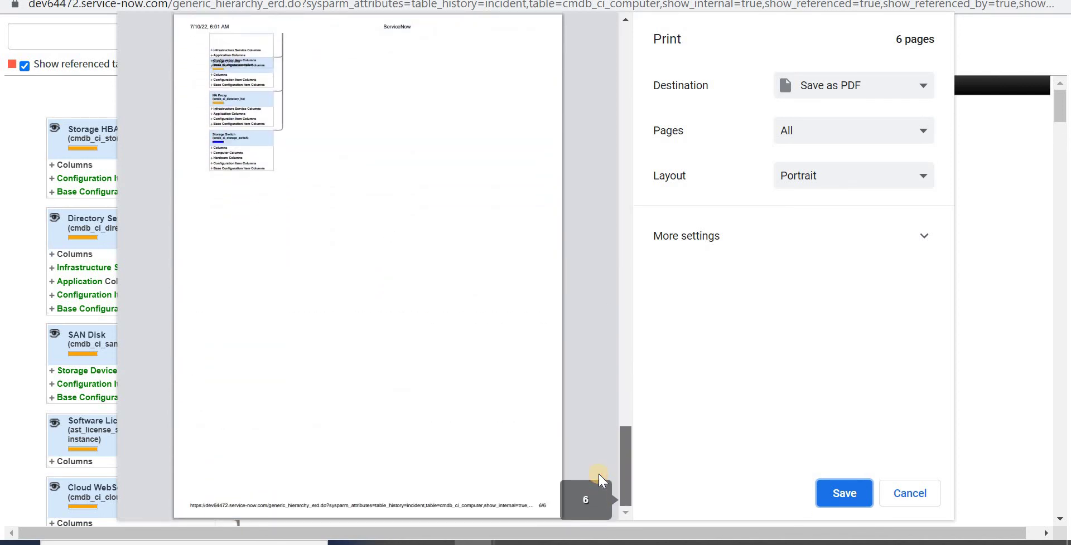
pyautogui.click(835, 499)
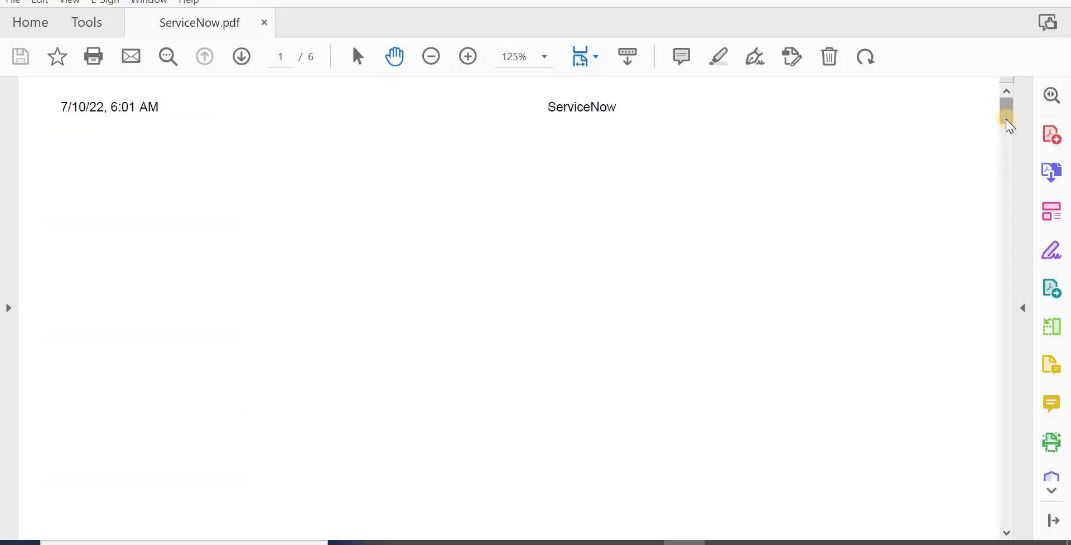
pyautogui.moveTo(1010, 126); pyautogui.dragTo(1006, 462)
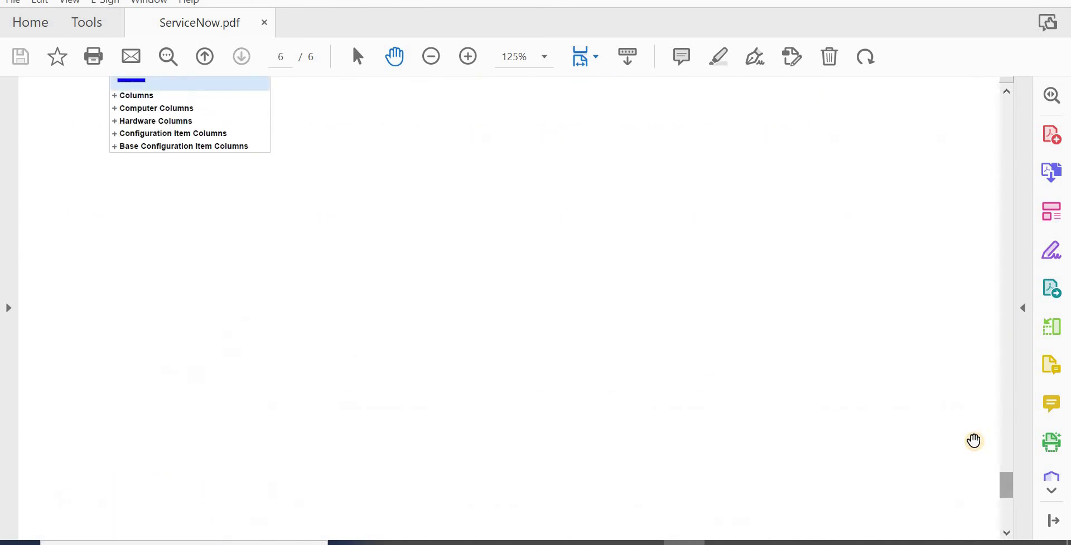
pyautogui.click(1003, 315)
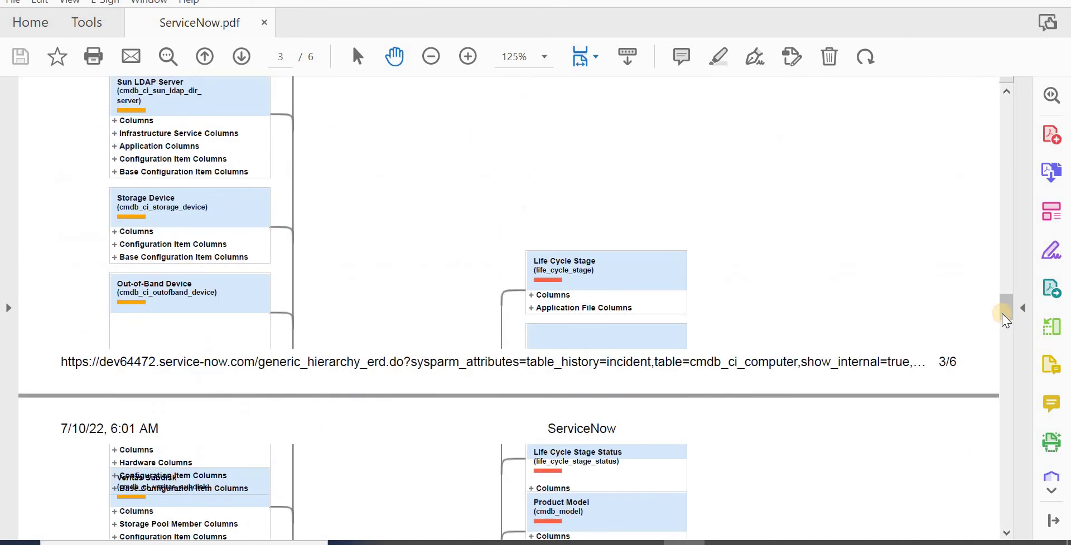